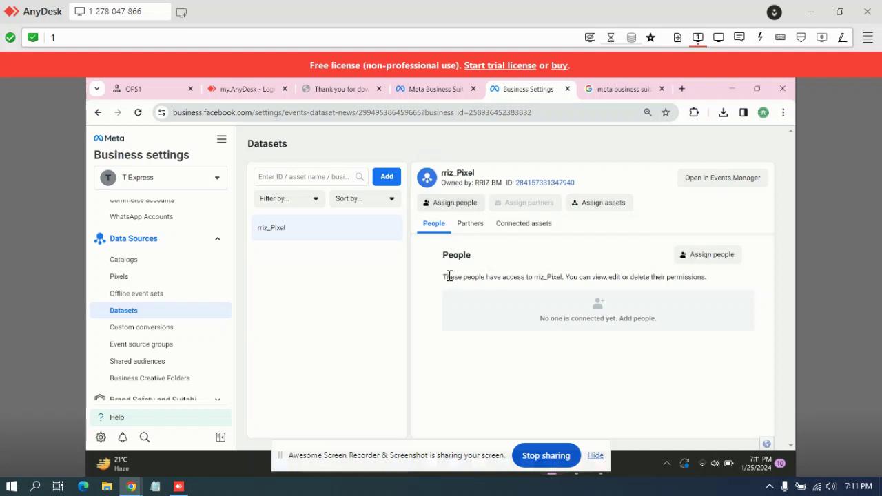
Step: Assign one person to the rriz_Pixel dataset with Manage events dataset (full control) permission
{"action": "left_click", "coordinate": [439, 203]}
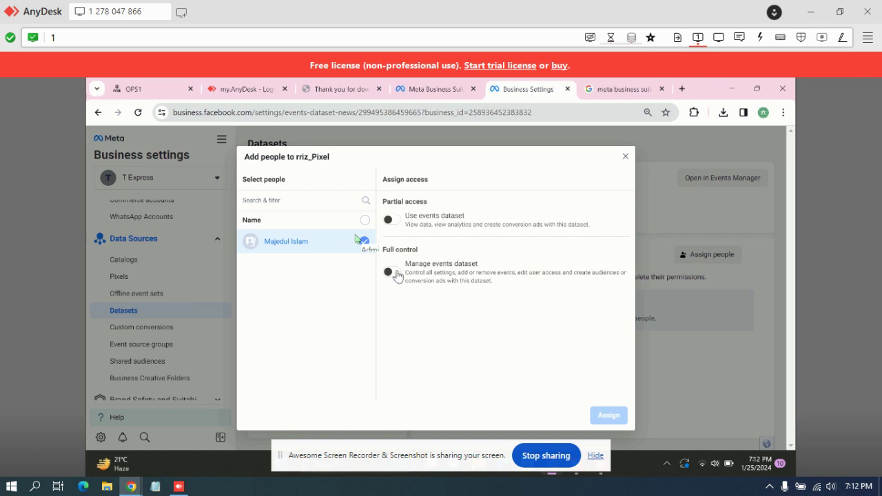
{"action": "left_click", "coordinate": [393, 272]}
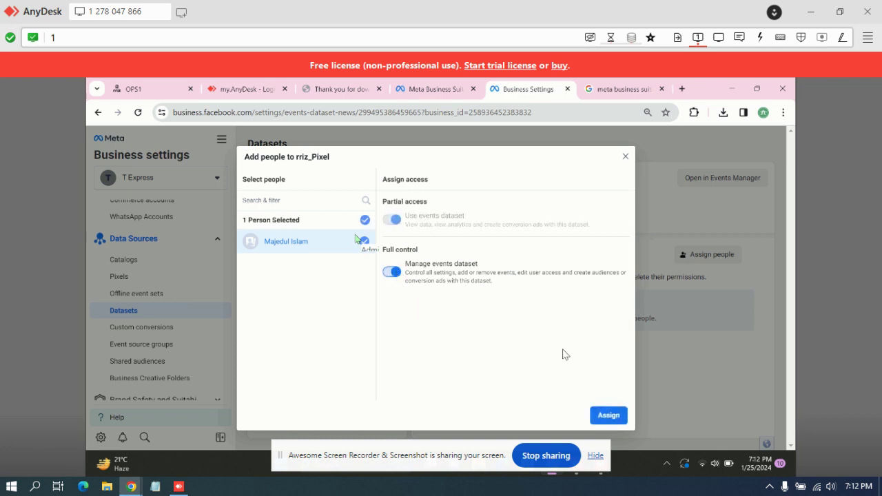
{"action": "left_click", "coordinate": [611, 416]}
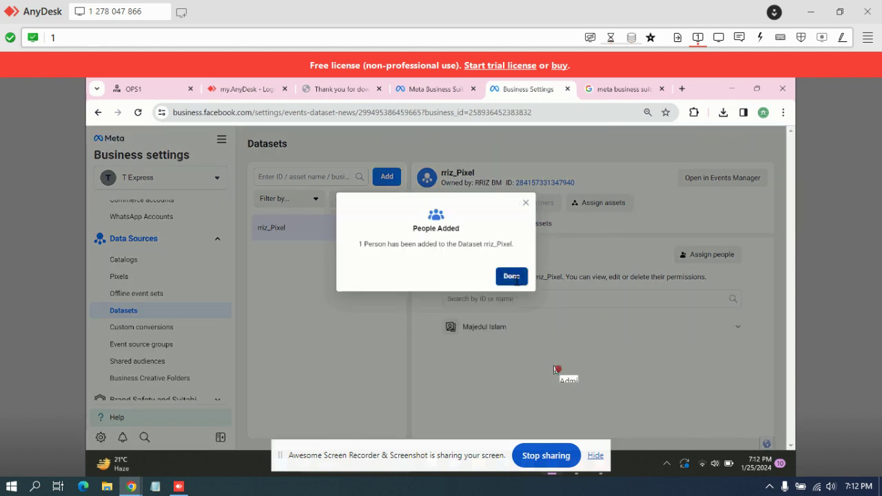
{"action": "left_click", "coordinate": [522, 277]}
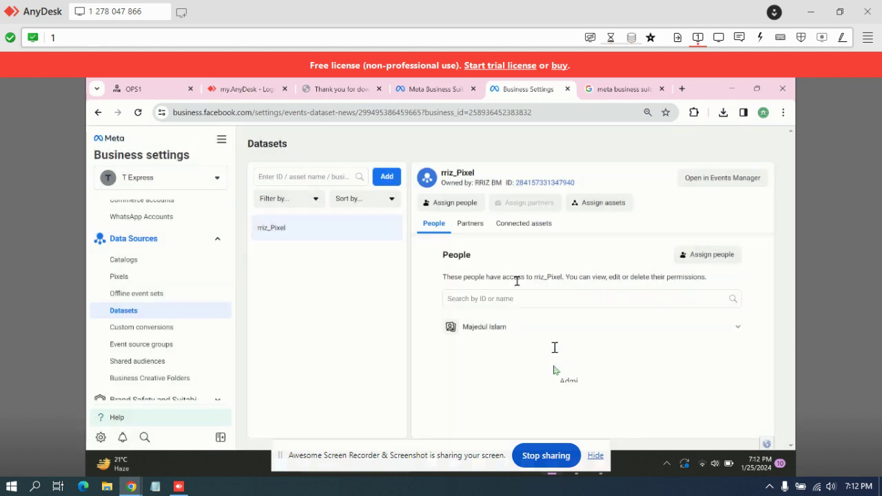
Step: Add the RRIZ Ad Manager ad account as an assigned asset of rriz_Pixel
{"action": "left_click", "coordinate": [600, 207]}
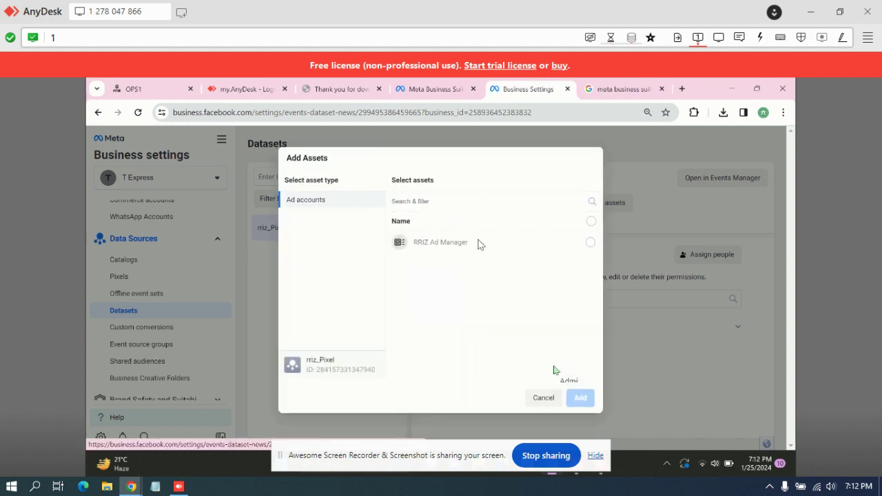
{"action": "left_click", "coordinate": [590, 243]}
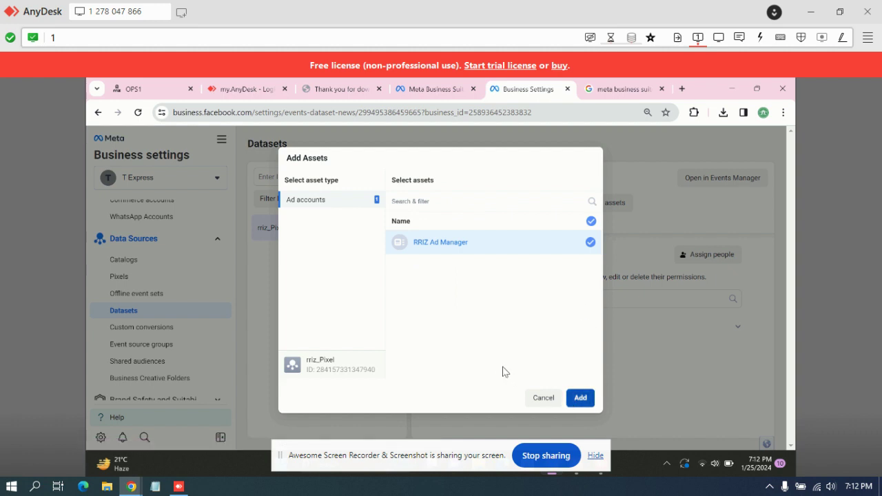
{"action": "left_click", "coordinate": [578, 399]}
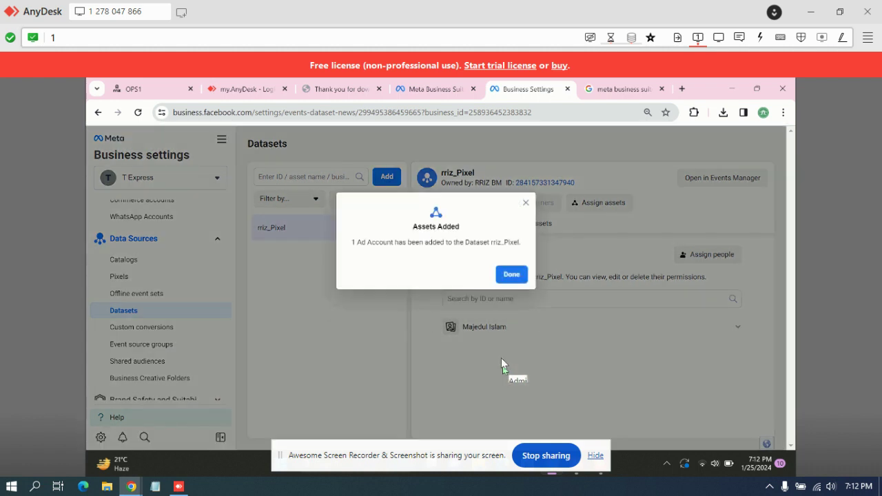
{"action": "left_click", "coordinate": [516, 275]}
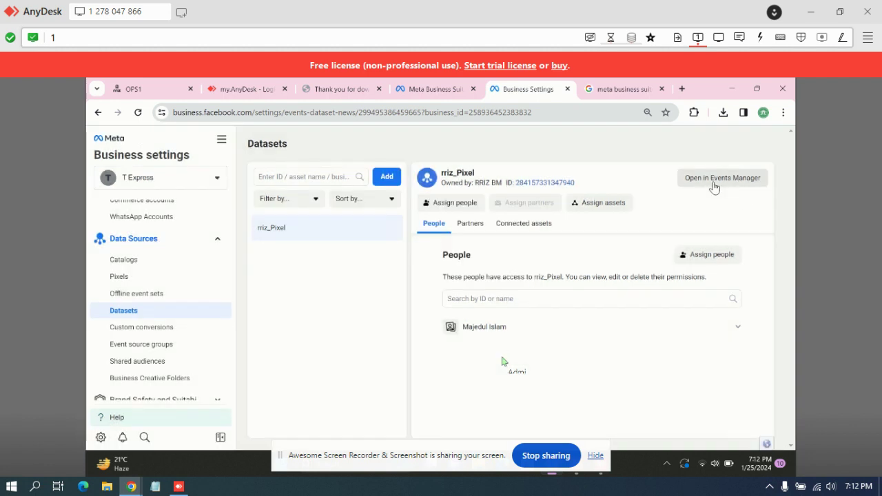
Step: Open rriz_Pixel in Events Manager and find 'Gather website events from browser activity' on its Overview
{"action": "left_click", "coordinate": [718, 179]}
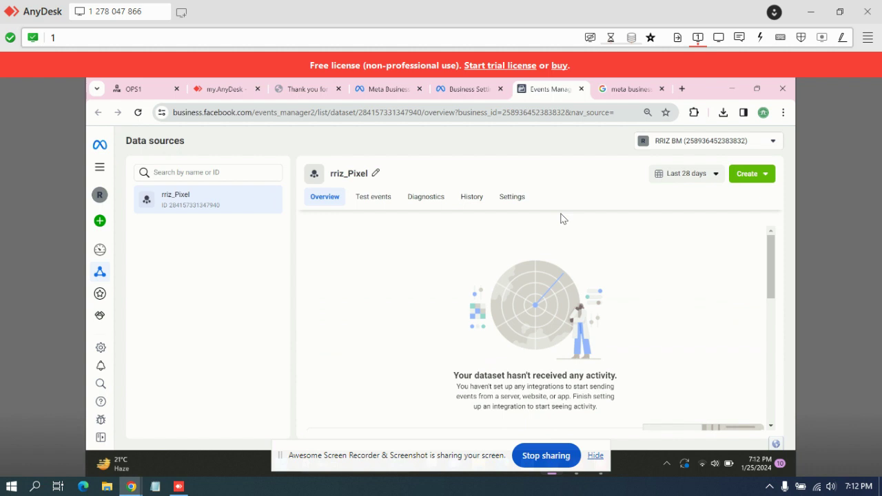
{"action": "scroll", "coordinate": [562, 220], "scroll_direction": "down", "scroll_amount": 1}
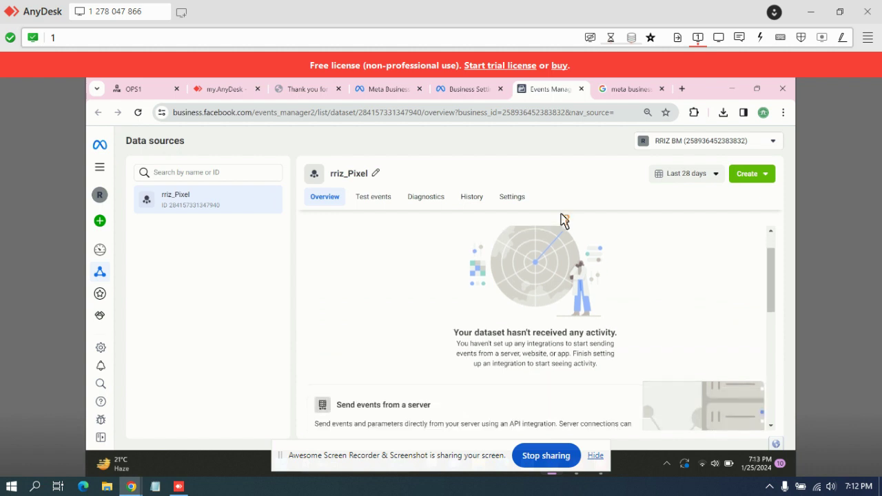
{"action": "scroll", "coordinate": [562, 220], "scroll_direction": "down", "scroll_amount": 1}
{"action": "scroll", "coordinate": [384, 291], "scroll_direction": "up", "scroll_amount": 1}
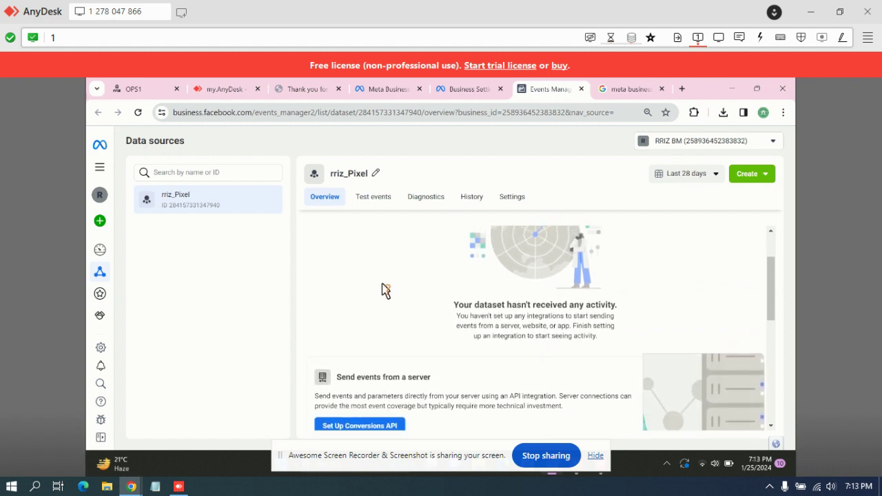
{"action": "scroll", "coordinate": [394, 306], "scroll_direction": "down", "scroll_amount": 2}
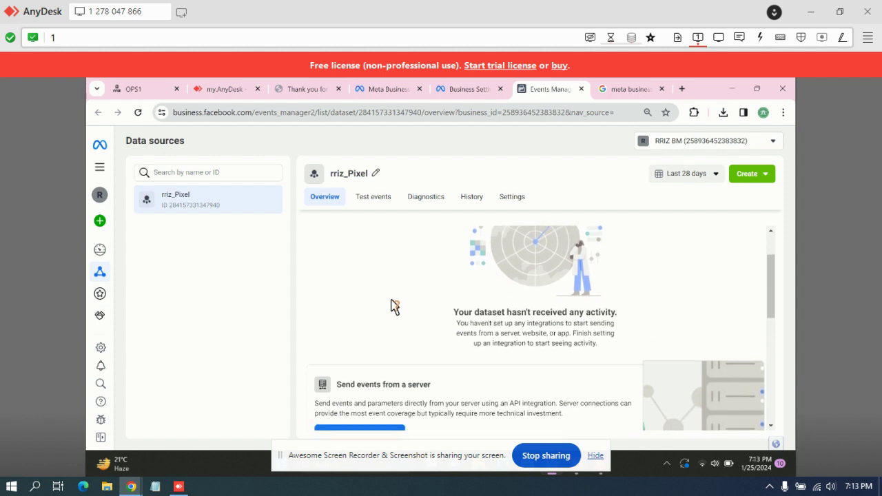
{"action": "scroll", "coordinate": [394, 306], "scroll_direction": "down", "scroll_amount": 1}
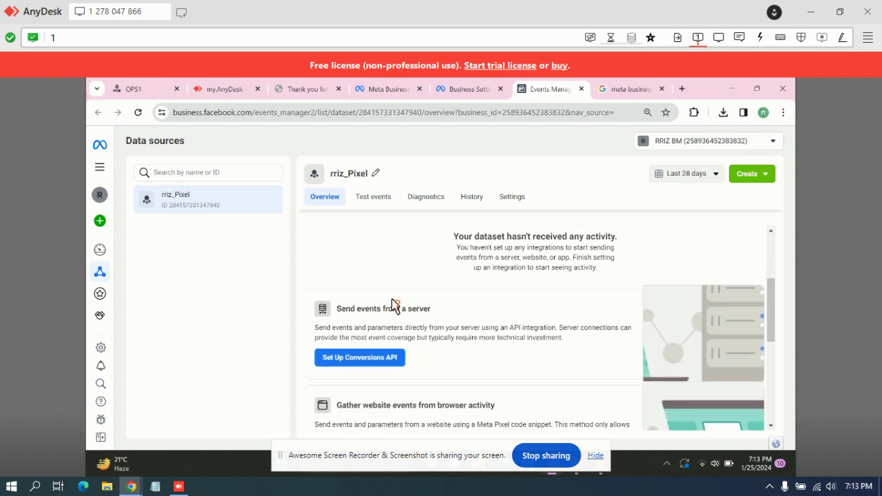
{"action": "scroll", "coordinate": [393, 303], "scroll_direction": "down", "scroll_amount": 1}
{"action": "scroll", "coordinate": [399, 299], "scroll_direction": "down", "scroll_amount": 1}
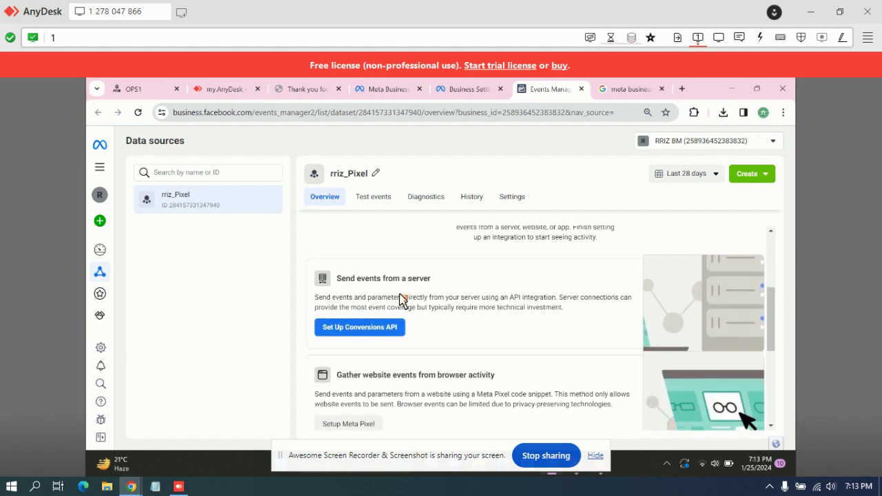
{"action": "scroll", "coordinate": [402, 301], "scroll_direction": "down", "scroll_amount": 1}
{"action": "scroll", "coordinate": [403, 301], "scroll_direction": "down", "scroll_amount": 1}
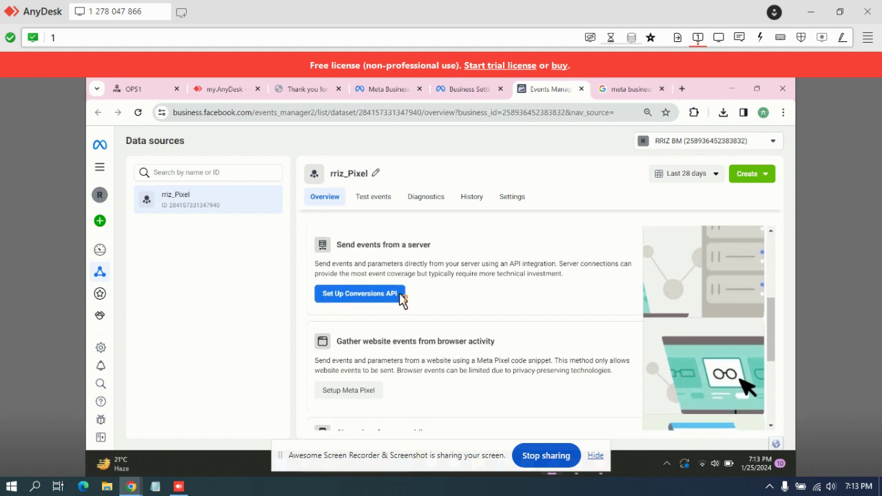
{"action": "scroll", "coordinate": [403, 301], "scroll_direction": "down", "scroll_amount": 1}
{"action": "scroll", "coordinate": [403, 300], "scroll_direction": "down", "scroll_amount": 1}
{"action": "scroll", "coordinate": [403, 301], "scroll_direction": "down", "scroll_amount": 1}
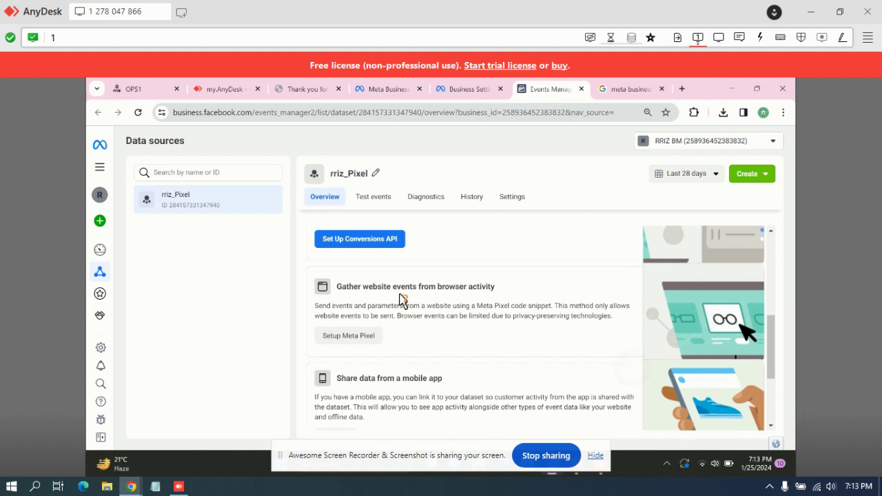
{"action": "scroll", "coordinate": [403, 301], "scroll_direction": "down", "scroll_amount": 1}
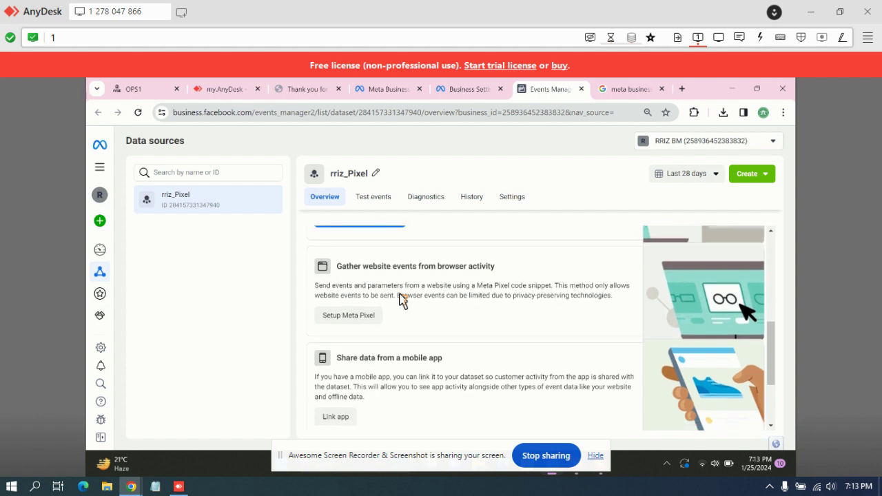
{"action": "scroll", "coordinate": [395, 303], "scroll_direction": "down", "scroll_amount": 1}
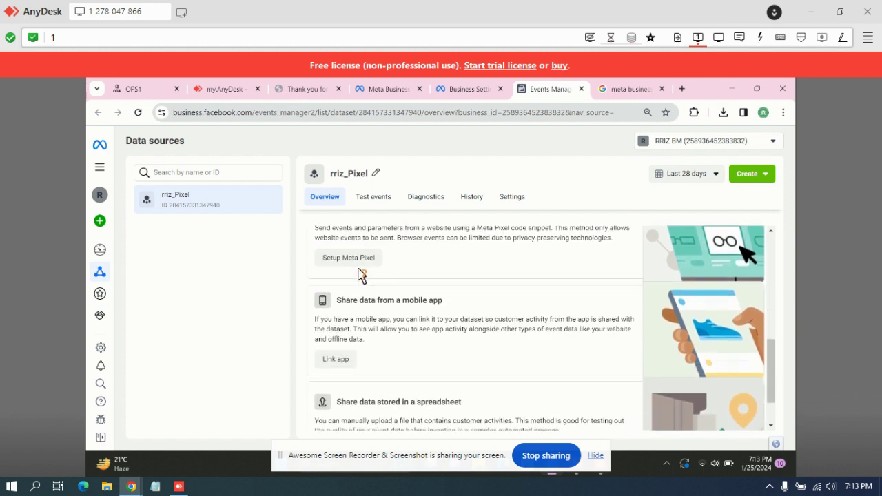
{"action": "scroll", "coordinate": [355, 266], "scroll_direction": "down", "scroll_amount": 1}
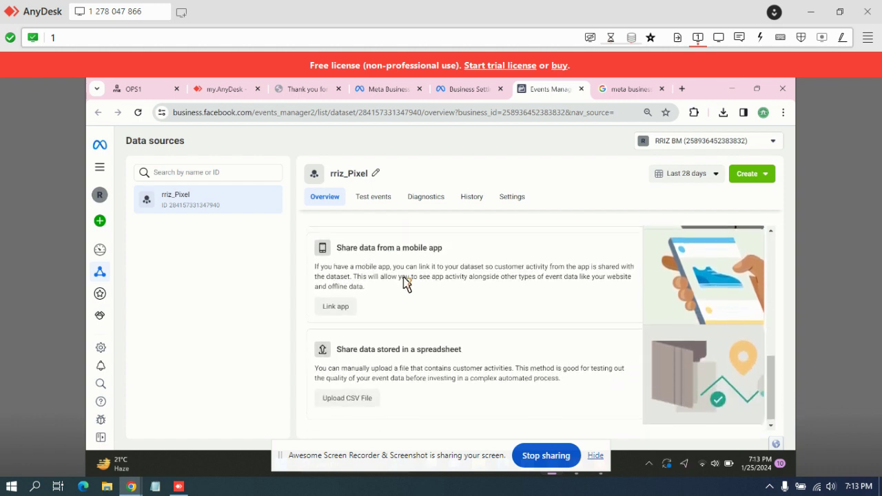
{"action": "scroll", "coordinate": [388, 276], "scroll_direction": "up", "scroll_amount": 1}
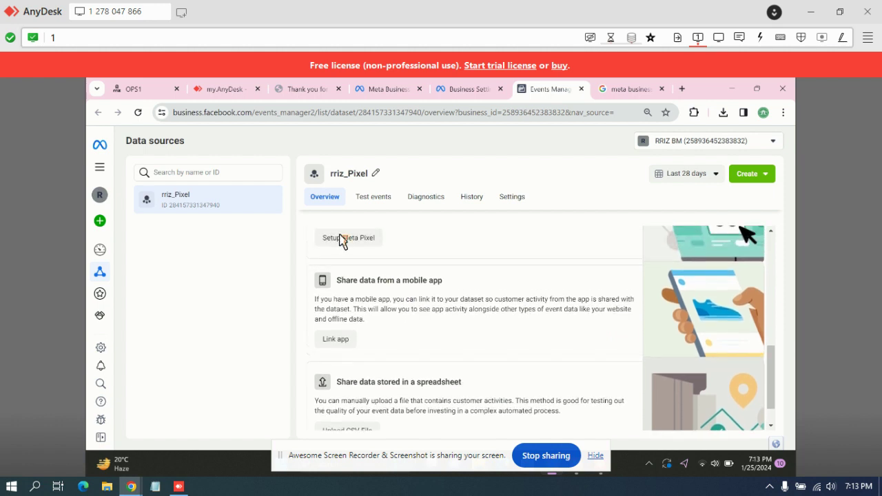
{"action": "scroll", "coordinate": [341, 241], "scroll_direction": "up", "scroll_amount": 2}
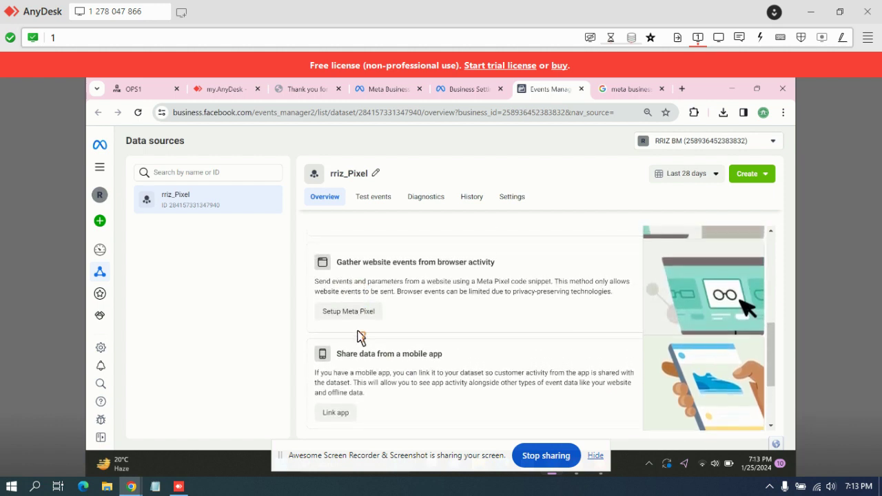
{"action": "scroll", "coordinate": [355, 336], "scroll_direction": "up", "scroll_amount": 1}
{"action": "scroll", "coordinate": [346, 344], "scroll_direction": "up", "scroll_amount": 1}
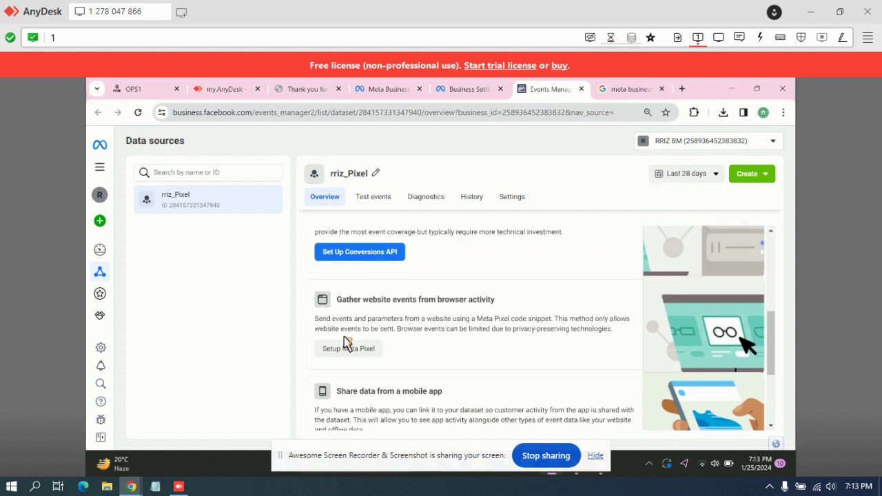
{"action": "scroll", "coordinate": [348, 341], "scroll_direction": "up", "scroll_amount": 1}
{"action": "scroll", "coordinate": [348, 341], "scroll_direction": "up", "scroll_amount": 1}
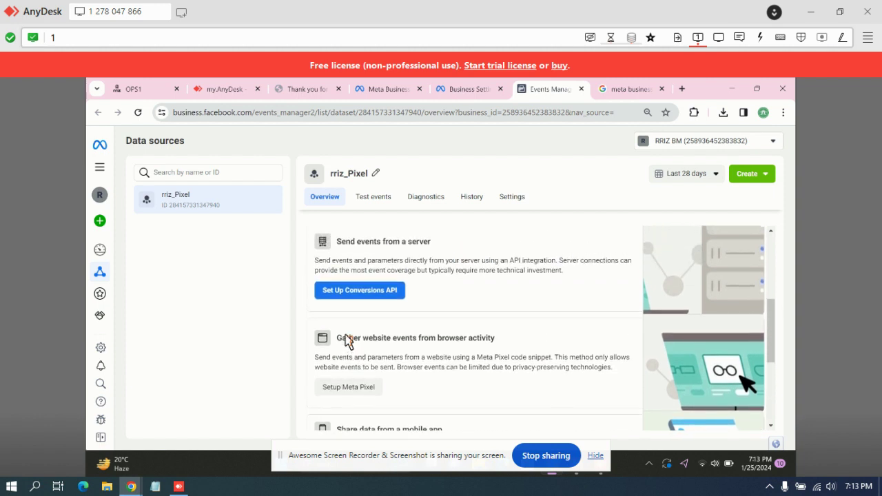
{"action": "scroll", "coordinate": [348, 341], "scroll_direction": "up", "scroll_amount": 1}
{"action": "scroll", "coordinate": [349, 341], "scroll_direction": "up", "scroll_amount": 1}
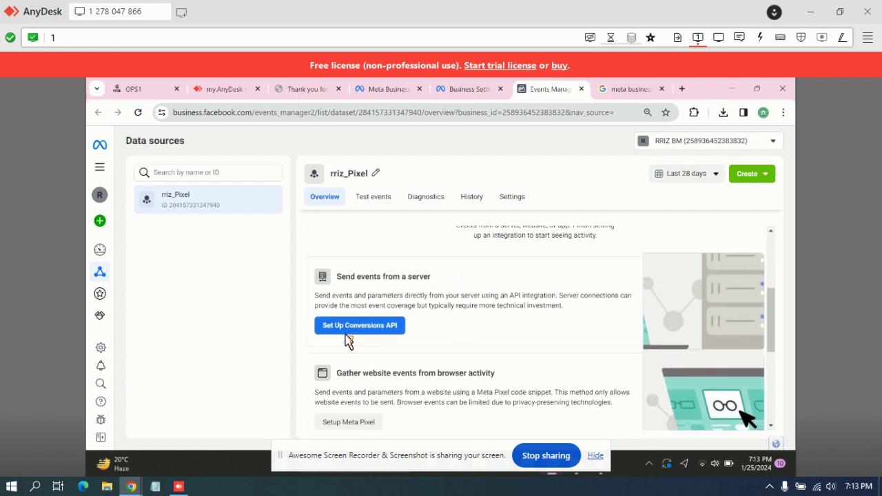
{"action": "scroll", "coordinate": [348, 341], "scroll_direction": "up", "scroll_amount": 1}
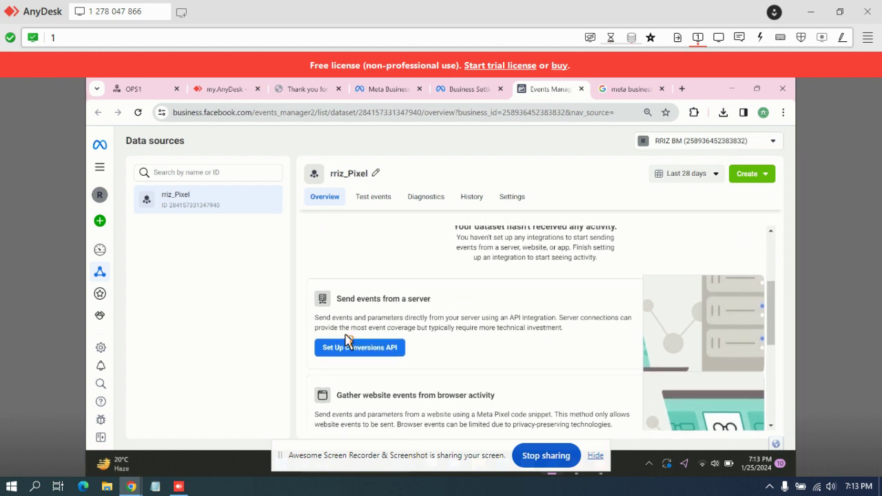
{"action": "scroll", "coordinate": [348, 342], "scroll_direction": "up", "scroll_amount": 1}
{"action": "scroll", "coordinate": [348, 342], "scroll_direction": "up", "scroll_amount": 1}
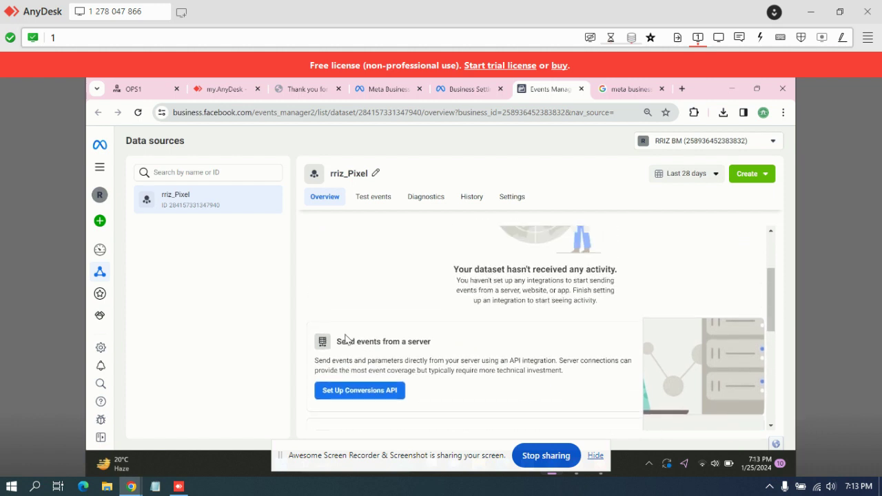
{"action": "scroll", "coordinate": [348, 342], "scroll_direction": "up", "scroll_amount": 1}
{"action": "scroll", "coordinate": [348, 341], "scroll_direction": "up", "scroll_amount": 1}
{"action": "scroll", "coordinate": [348, 342], "scroll_direction": "up", "scroll_amount": 2}
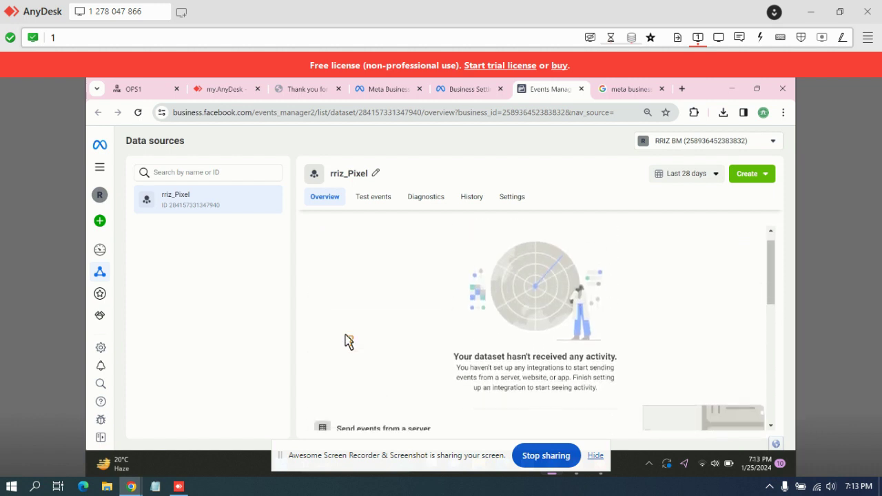
{"action": "scroll", "coordinate": [349, 341], "scroll_direction": "down", "scroll_amount": 2}
{"action": "scroll", "coordinate": [348, 341], "scroll_direction": "down", "scroll_amount": 1}
{"action": "scroll", "coordinate": [348, 341], "scroll_direction": "down", "scroll_amount": 1}
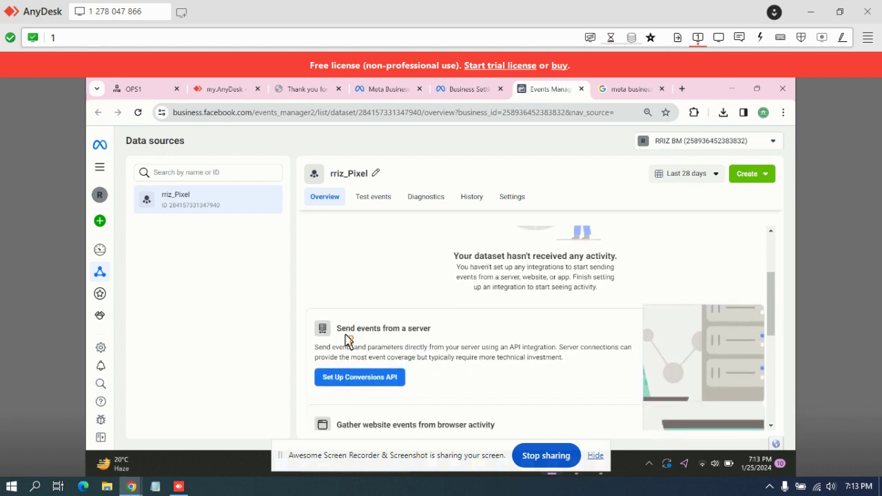
{"action": "scroll", "coordinate": [348, 341], "scroll_direction": "down", "scroll_amount": 1}
{"action": "scroll", "coordinate": [348, 342], "scroll_direction": "down", "scroll_amount": 1}
{"action": "scroll", "coordinate": [348, 342], "scroll_direction": "down", "scroll_amount": 1}
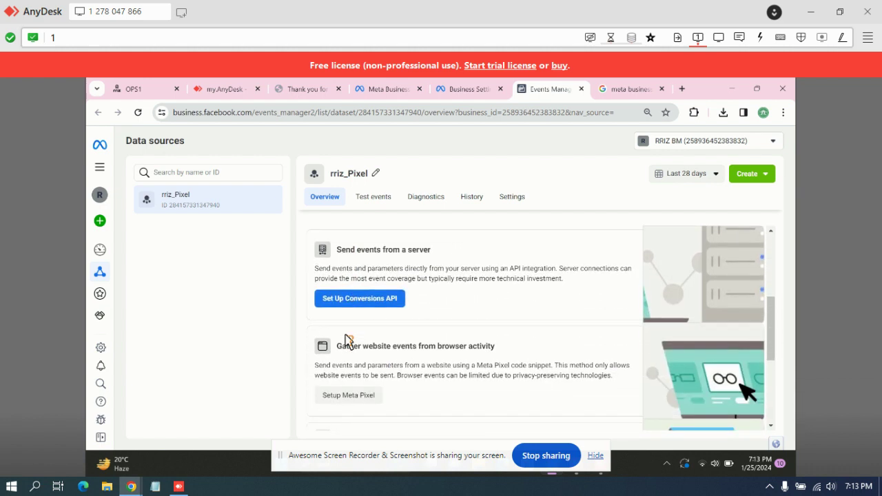
{"action": "scroll", "coordinate": [348, 342], "scroll_direction": "down", "scroll_amount": 1}
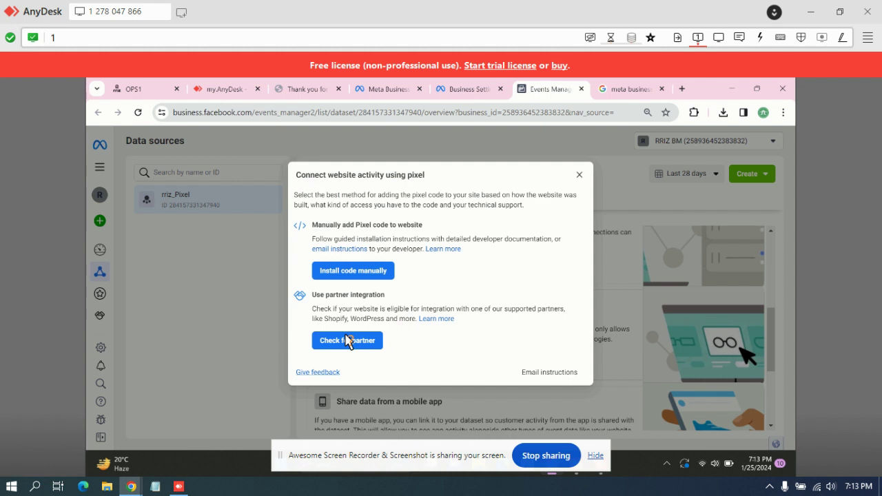
Step: Begin the manual pixel install and copy the Meta Pixel base code
{"action": "left_click", "coordinate": [348, 341]}
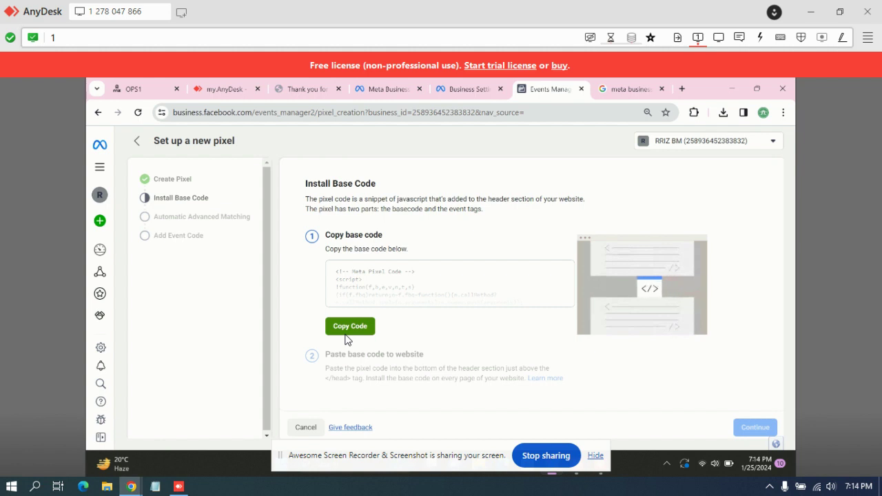
{"action": "left_click", "coordinate": [348, 339]}
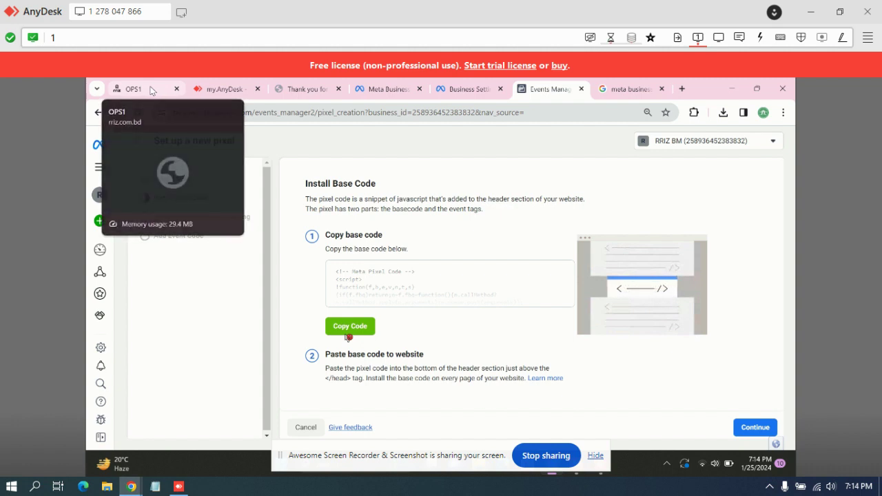
Step: Go to the rriz.com.bd admin site's Insert Header & Footer page via All Panels
{"action": "left_click", "coordinate": [145, 89]}
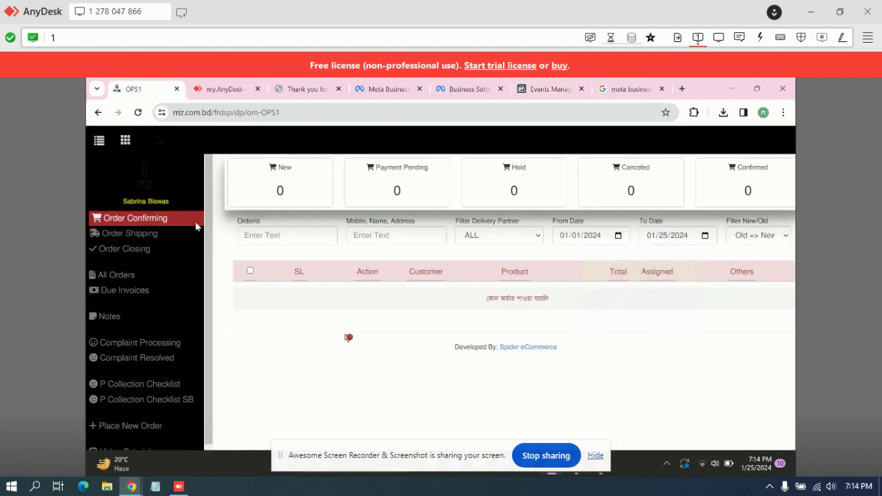
{"action": "left_click", "coordinate": [127, 142]}
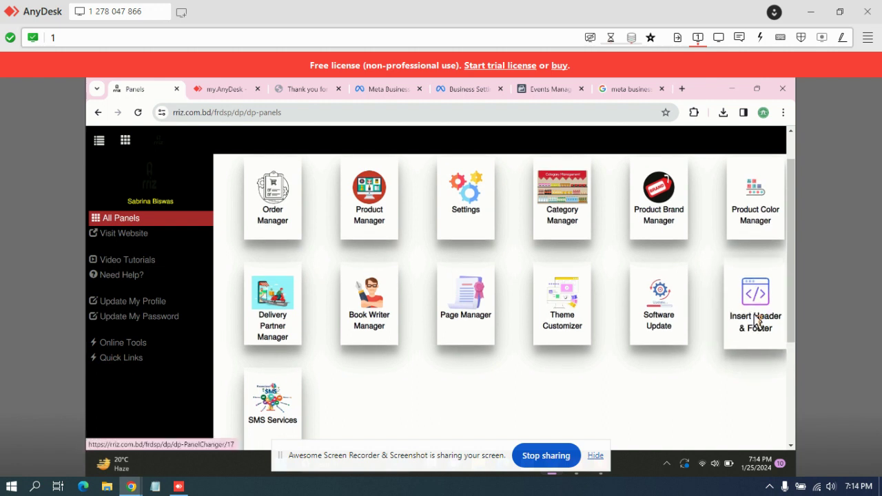
{"action": "left_click", "coordinate": [757, 320]}
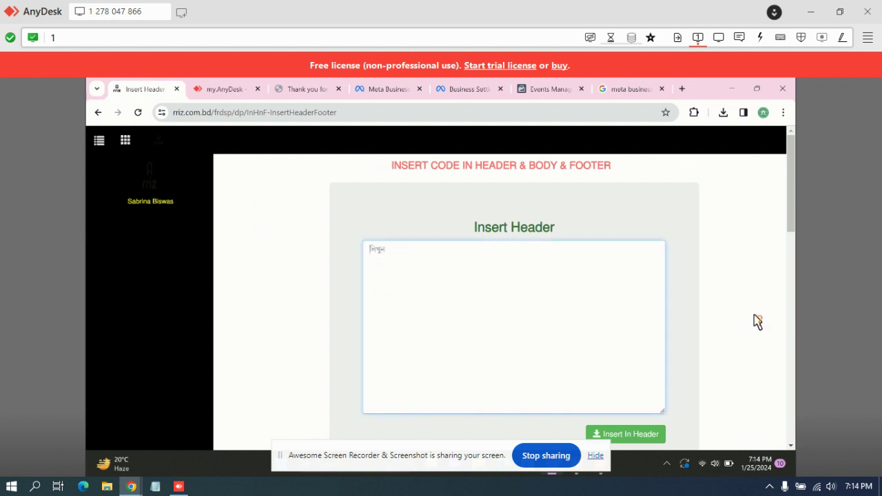
Step: Paste the pixel base code into Insert Header, save it, and return to Events Manager
{"action": "key", "text": "ctrl+v"}
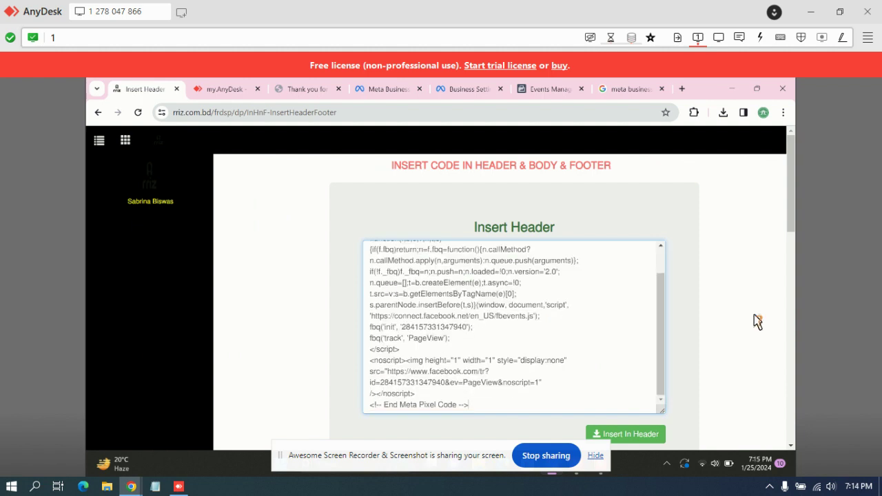
{"action": "key", "text": "Tab"}
{"action": "key", "text": "Return"}
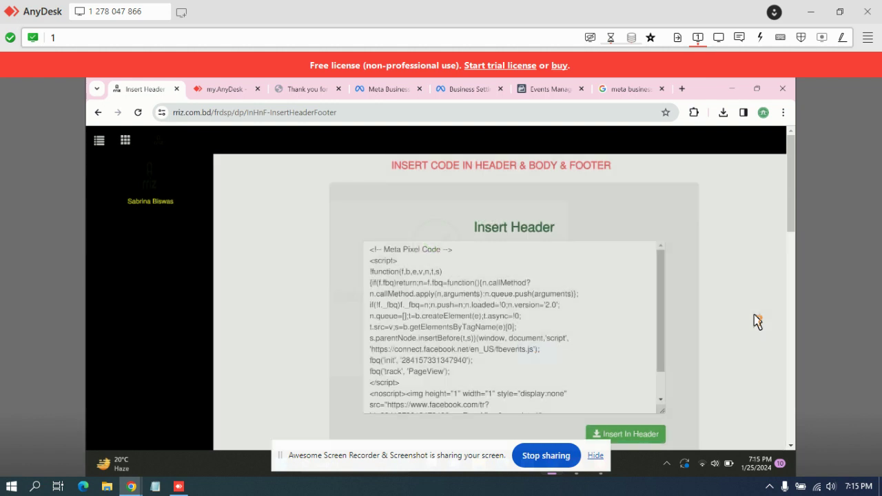
{"action": "key", "text": "ctrl+6"}
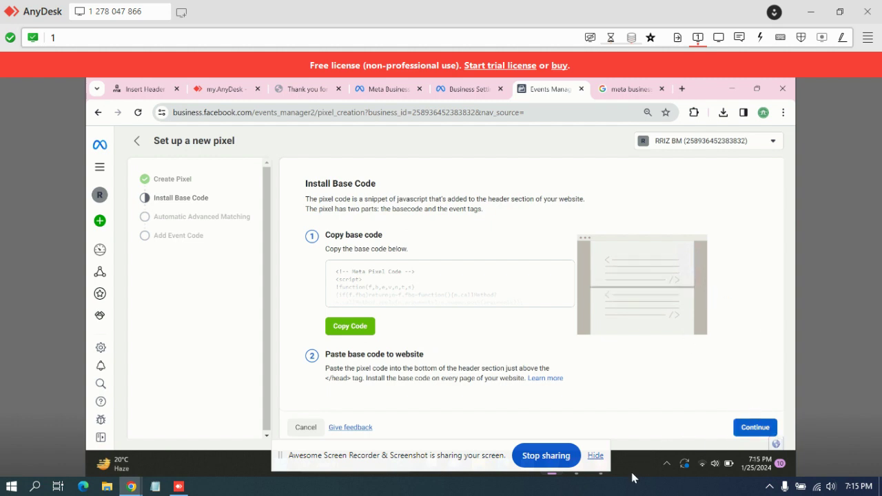
Step: Cancel the pixel setup, confirm leaving, and close the Events Manager tab
{"action": "left_click", "coordinate": [595, 456]}
{"action": "mouse_move", "coordinate": [307, 458]}
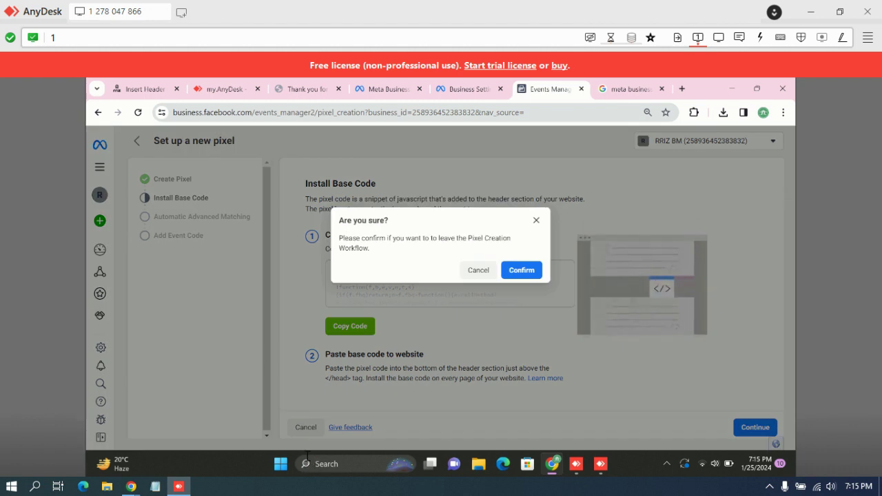
{"action": "key", "text": "Return"}
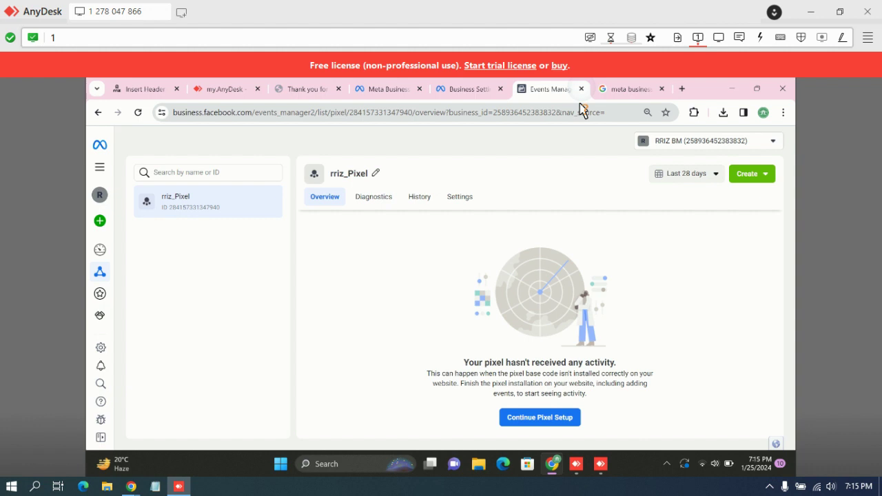
{"action": "key", "text": "ctrl+w"}
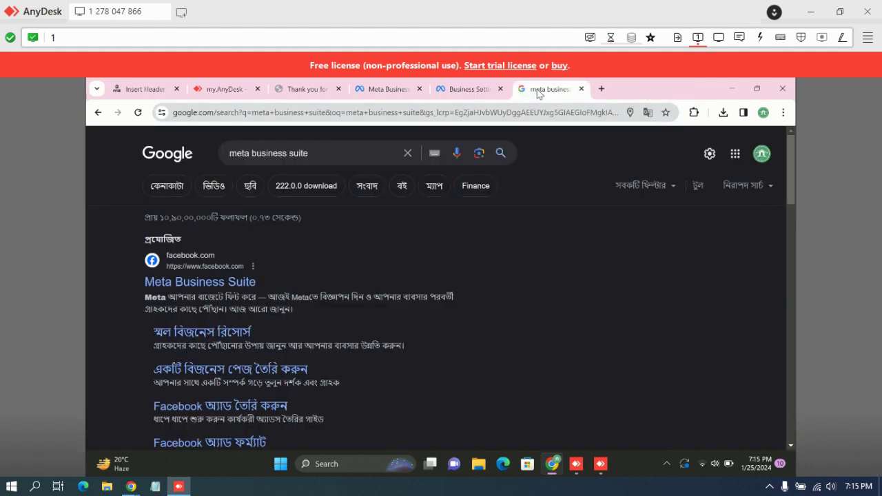
Step: Close the Google results tab and review rriz_Pixel under Datasets in Business Settings
{"action": "key", "text": "ctrl+w"}
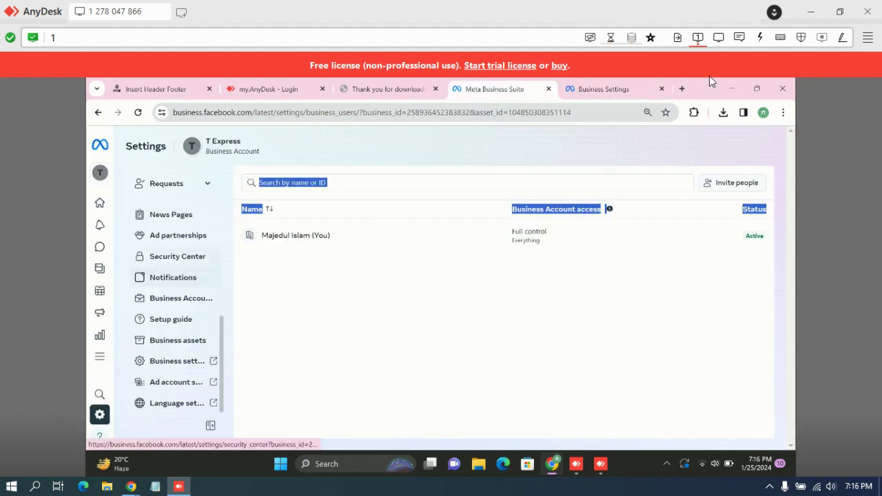
{"action": "left_click", "coordinate": [611, 91]}
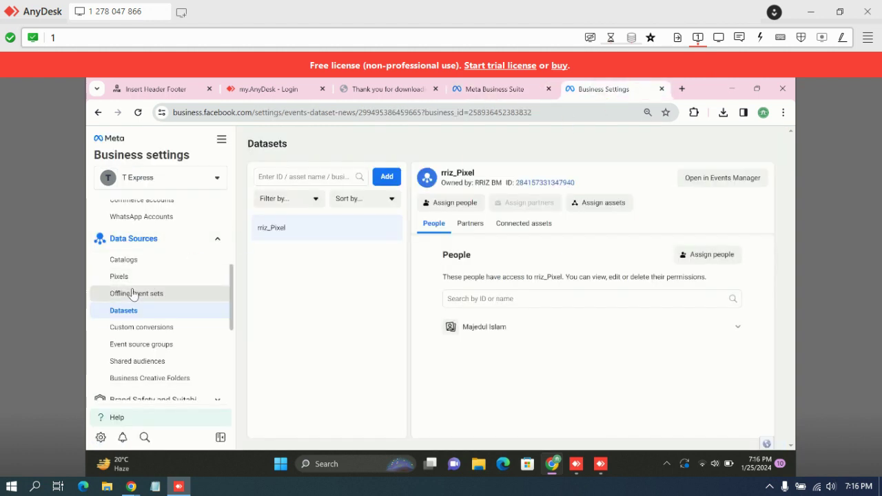
{"action": "scroll", "coordinate": [141, 362], "scroll_direction": "down", "scroll_amount": 1}
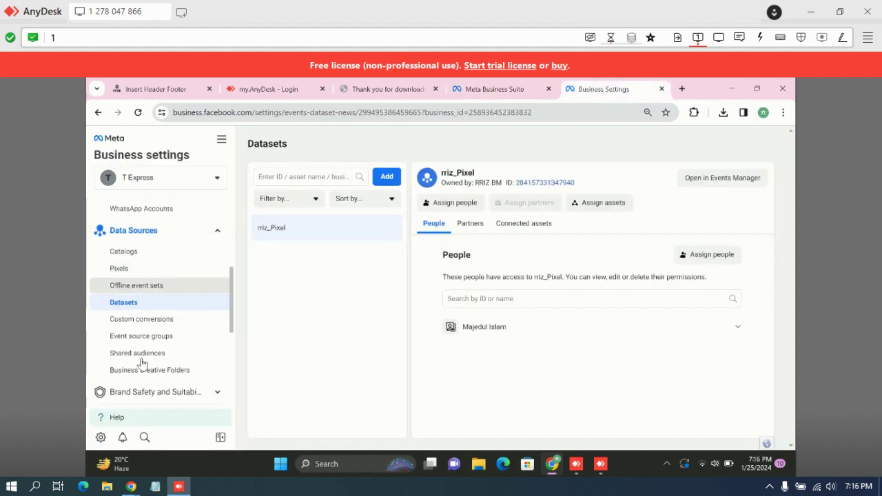
{"action": "scroll", "coordinate": [142, 361], "scroll_direction": "down", "scroll_amount": 1}
{"action": "scroll", "coordinate": [143, 355], "scroll_direction": "down", "scroll_amount": 1}
{"action": "scroll", "coordinate": [143, 346], "scroll_direction": "down", "scroll_amount": 1}
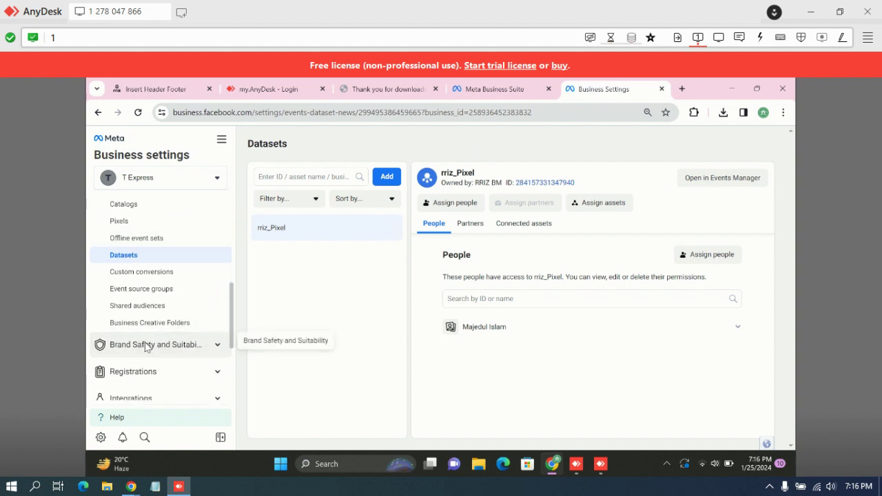
{"action": "scroll", "coordinate": [147, 348], "scroll_direction": "down", "scroll_amount": 1}
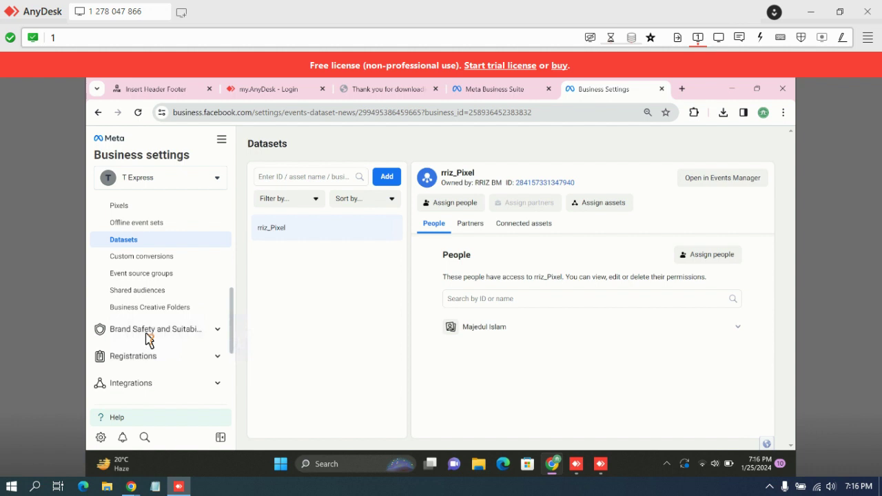
{"action": "scroll", "coordinate": [147, 334], "scroll_direction": "down", "scroll_amount": 1}
{"action": "scroll", "coordinate": [148, 318], "scroll_direction": "down", "scroll_amount": 1}
{"action": "scroll", "coordinate": [147, 316], "scroll_direction": "down", "scroll_amount": 1}
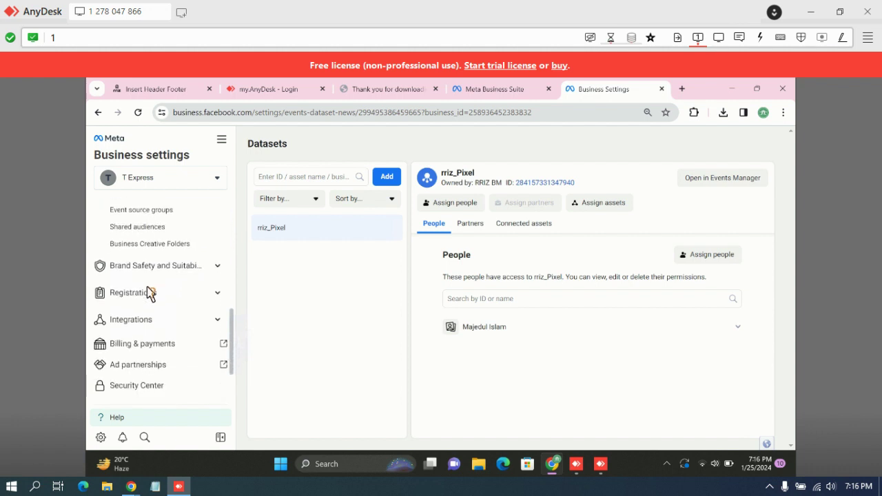
{"action": "scroll", "coordinate": [152, 262], "scroll_direction": "down", "scroll_amount": 1}
{"action": "scroll", "coordinate": [153, 262], "scroll_direction": "down", "scroll_amount": 1}
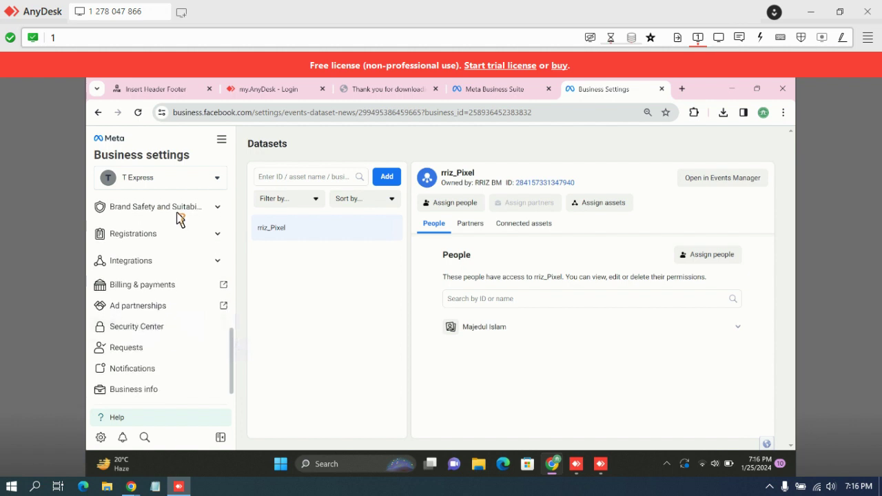
{"action": "scroll", "coordinate": [169, 217], "scroll_direction": "down", "scroll_amount": 1}
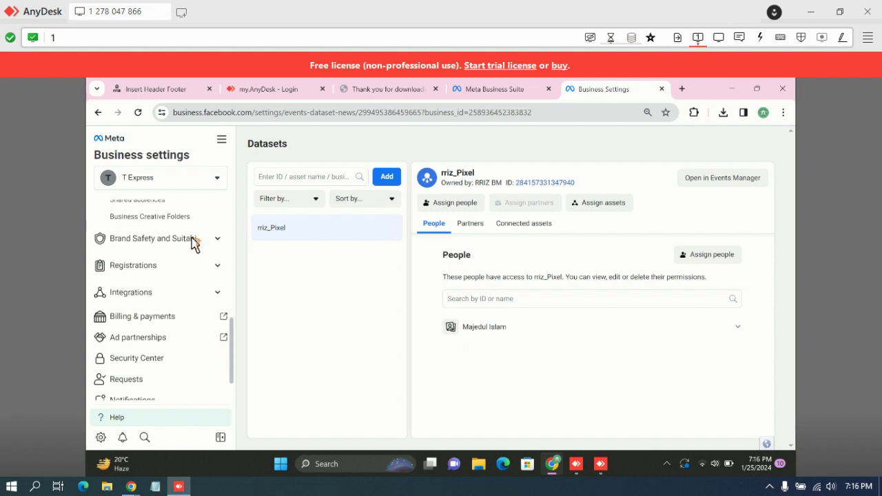
{"action": "scroll", "coordinate": [194, 247], "scroll_direction": "up", "scroll_amount": 1}
{"action": "scroll", "coordinate": [195, 245], "scroll_direction": "up", "scroll_amount": 2}
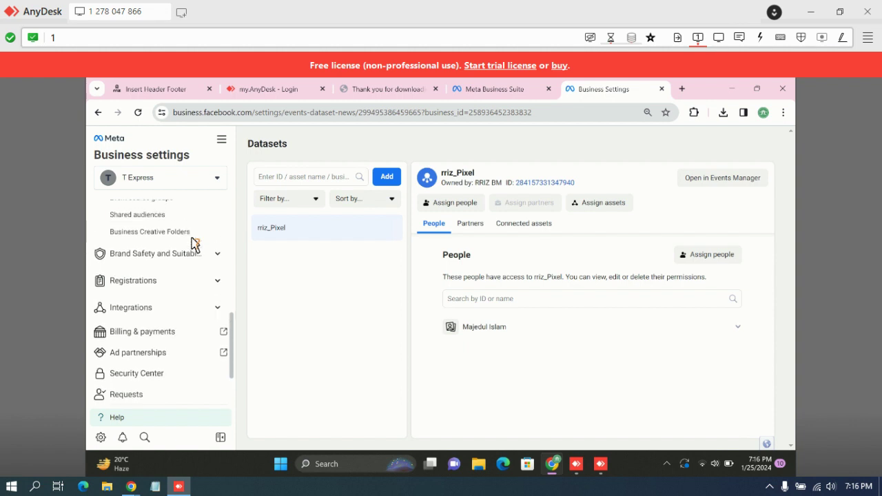
{"action": "scroll", "coordinate": [194, 245], "scroll_direction": "up", "scroll_amount": 1}
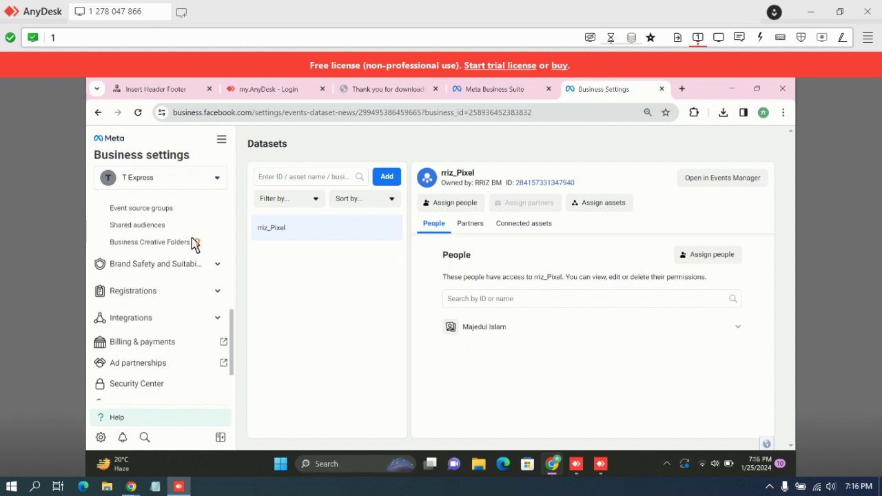